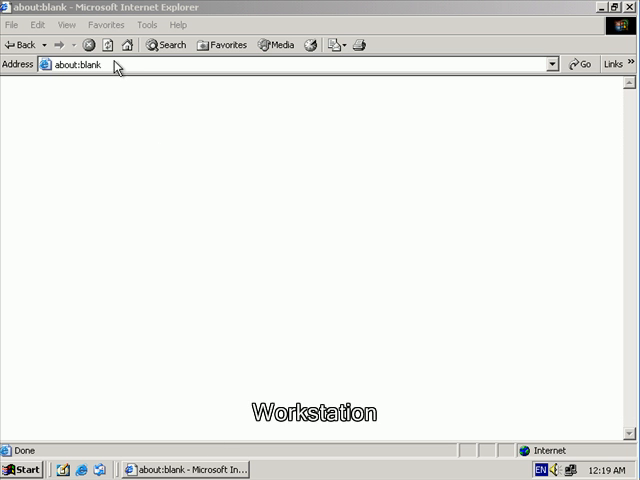
Load the support website from the address bar's suggested URL.
click(114, 63)
text(support)
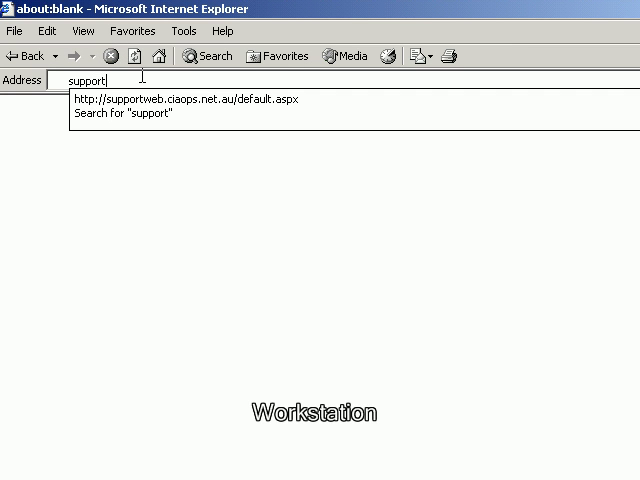
key(Down)
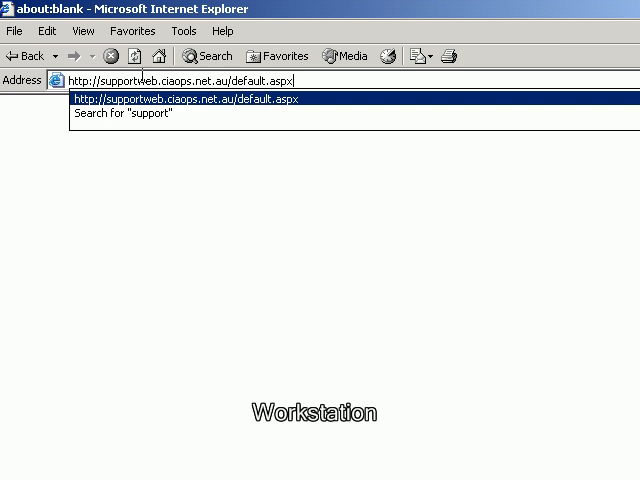
key(Return)
key(Return)
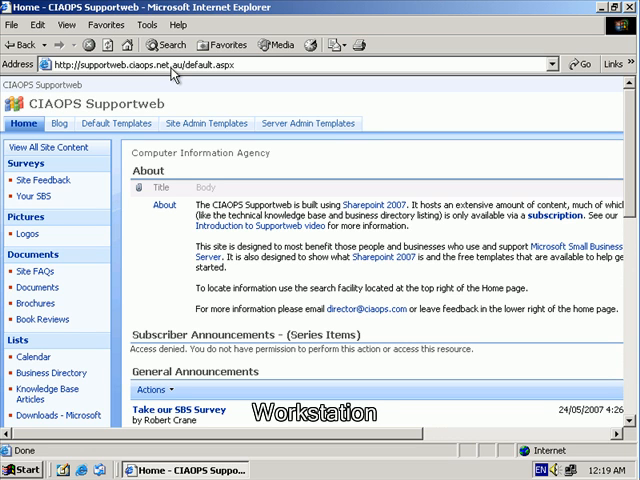
click(193, 65)
text(w)
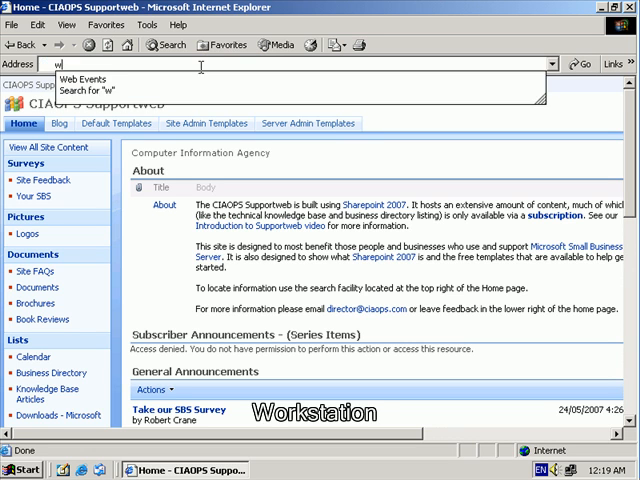
text(ww.facebook.com)
key(Return)
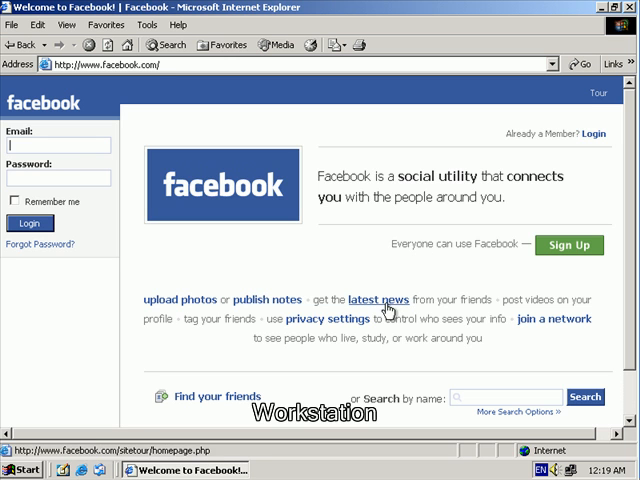
click(267, 300)
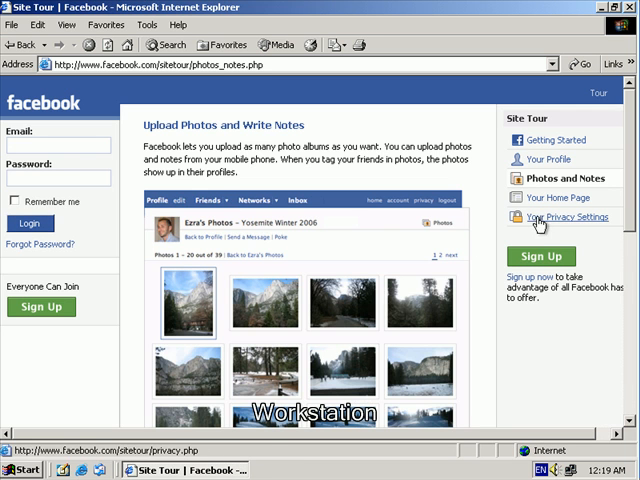
click(566, 217)
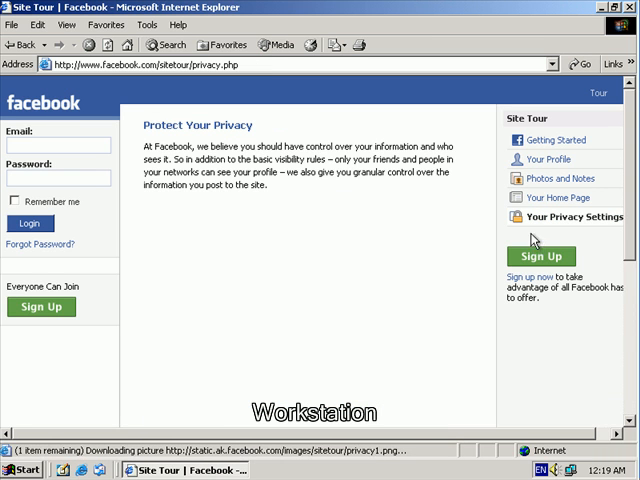
click(127, 45)
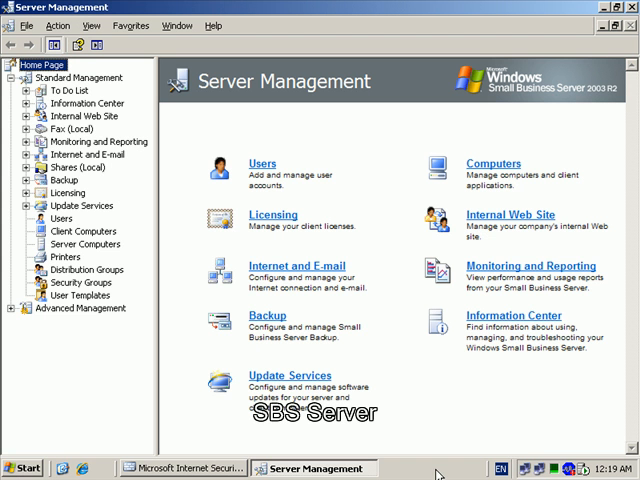
Bring the ISA Server console forward and review the Firewall Policy rules down to the last default rule.
click(192, 468)
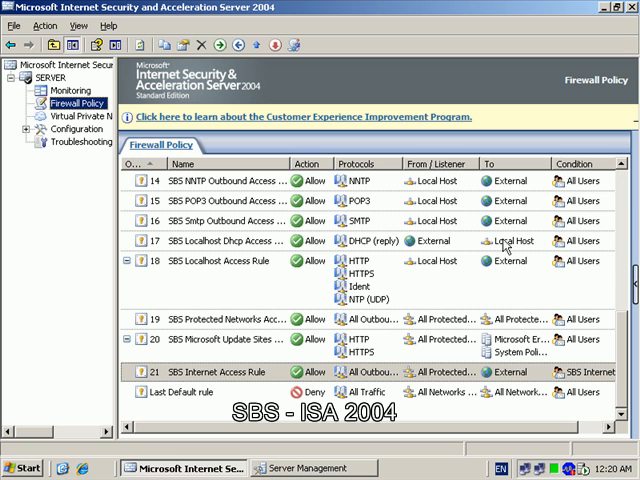
click(625, 190)
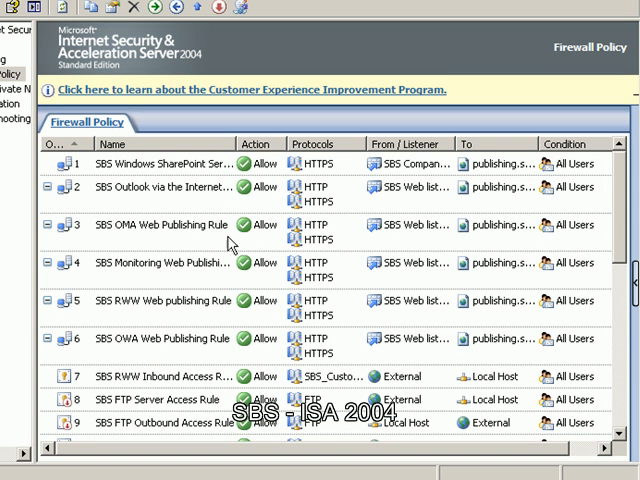
click(622, 424)
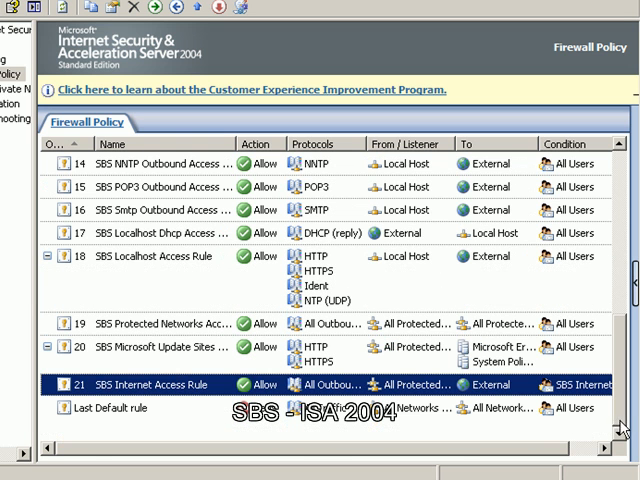
click(150, 384)
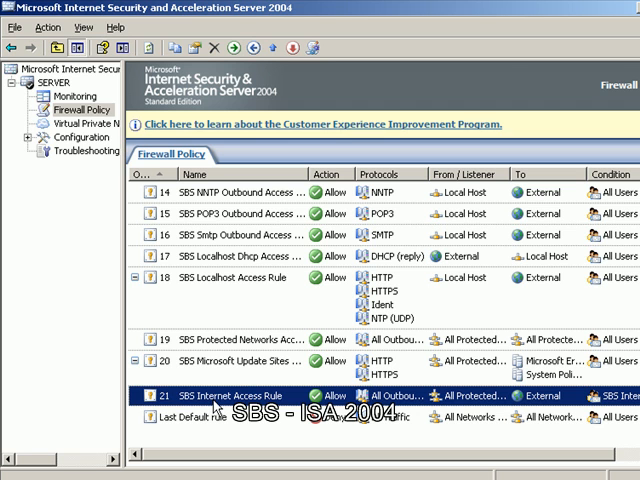
Start a new access rule from Firewall Policy and name it 'SA - Restricted Web Sites'.
right_click(82, 110)
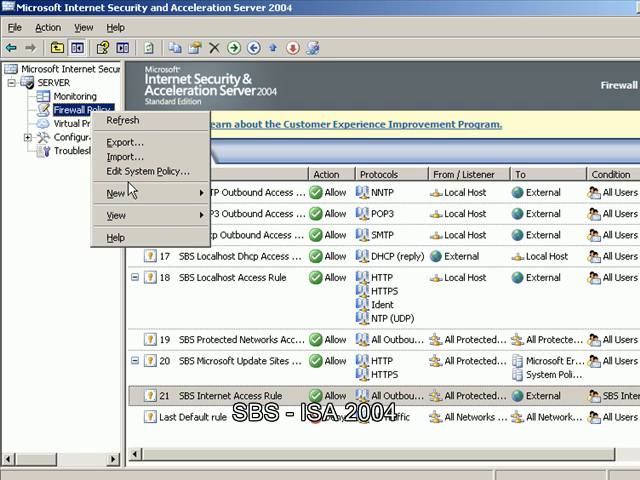
mouse_move(150, 193)
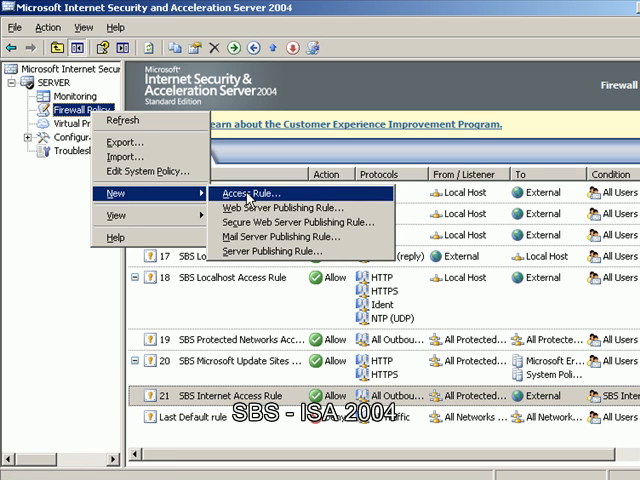
click(247, 193)
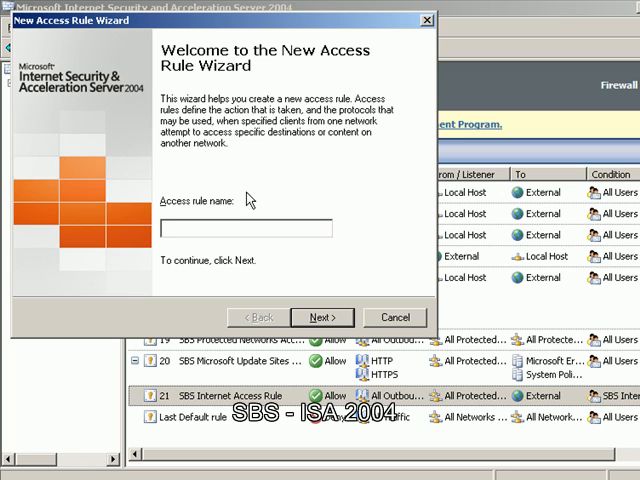
text(RE)
text(stricted)
key(BackSpace)
key(BackSpace)
key(BackSpace)
key(BackSpace)
key(BackSpace)
key(BackSpace)
key(BackSpace)
key(BackSpace)
text(estr)
text(icted Web Sites)
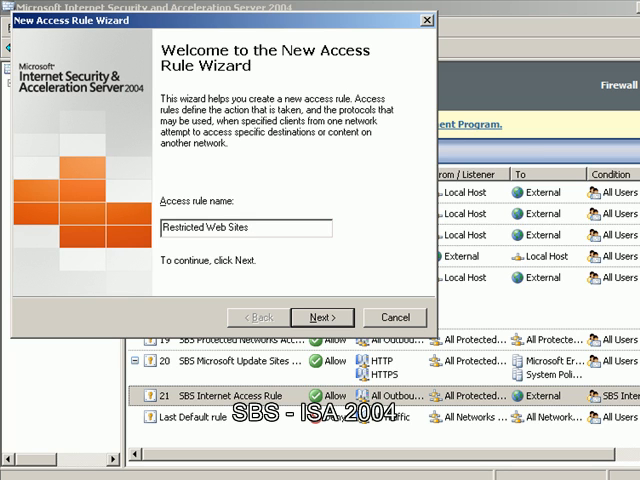
text(SA )
text(-)
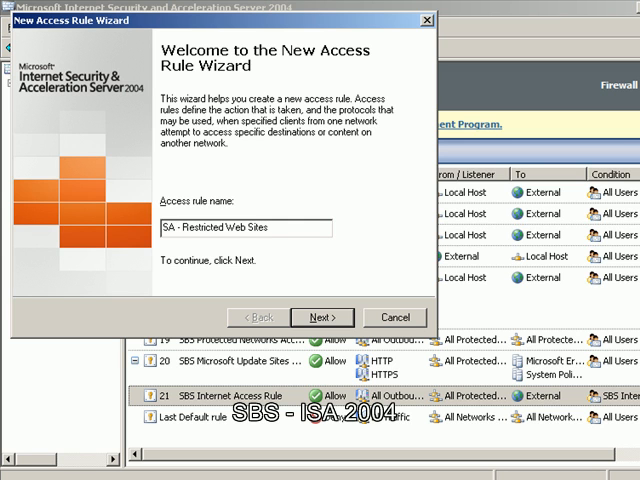
click(321, 318)
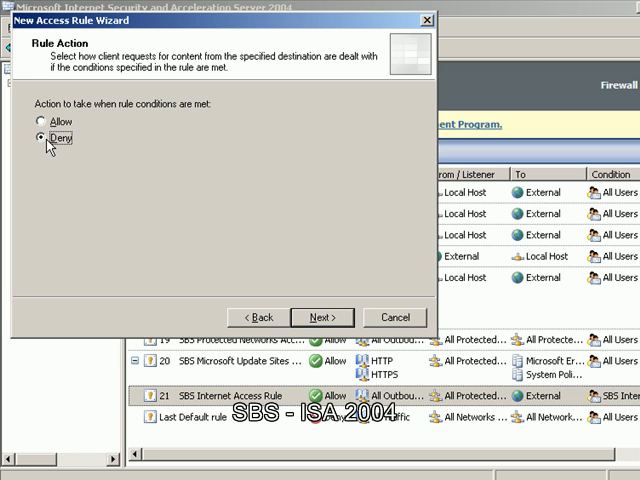
Keep the Deny action, then try Selected protocols and look at HTTP under Common Protocols without adding it.
click(321, 318)
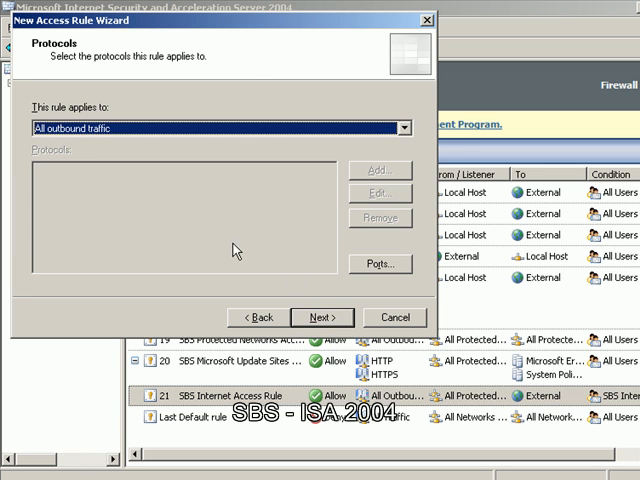
click(404, 128)
click(140, 155)
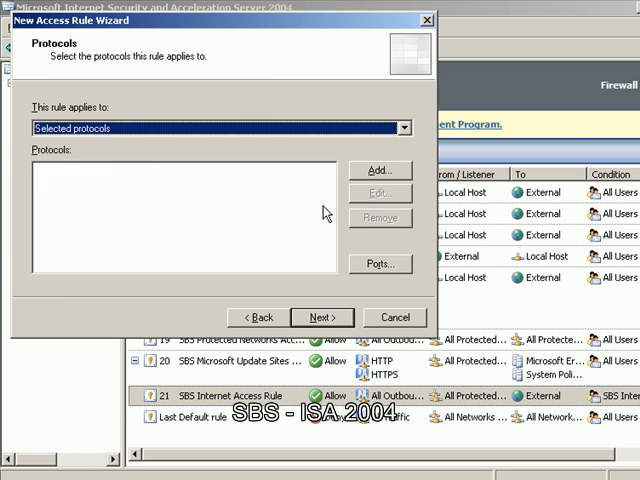
click(378, 170)
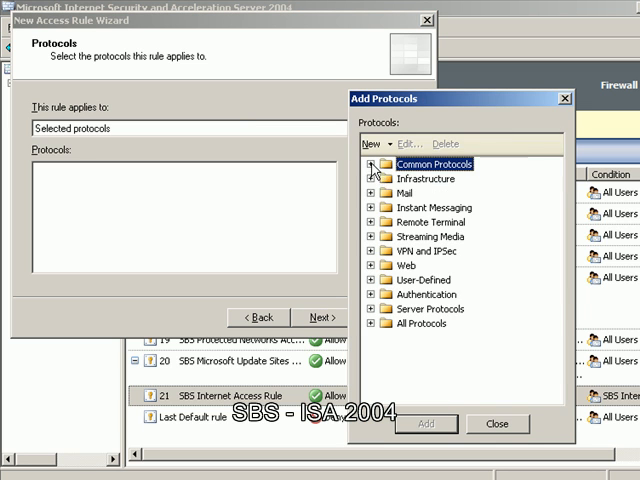
click(370, 164)
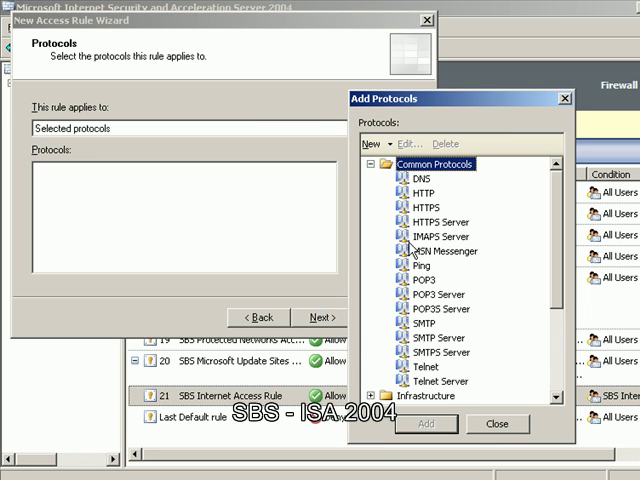
click(423, 193)
click(497, 424)
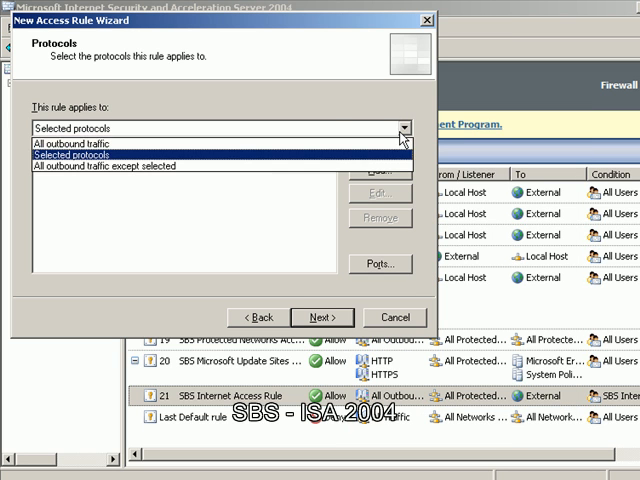
Set the rule to cover All outbound traffic and continue to the sources page.
click(104, 143)
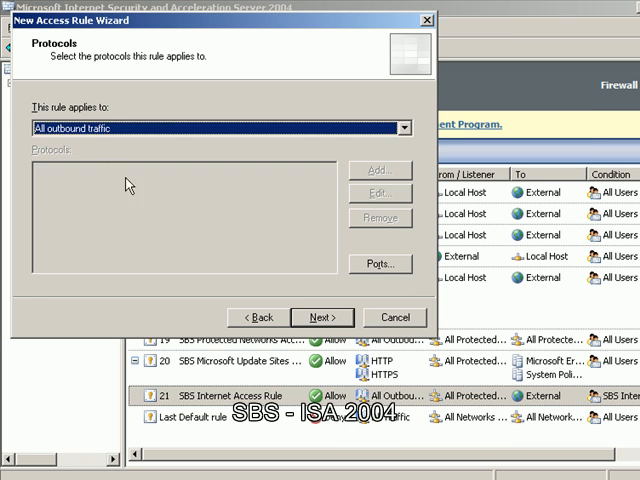
click(322, 317)
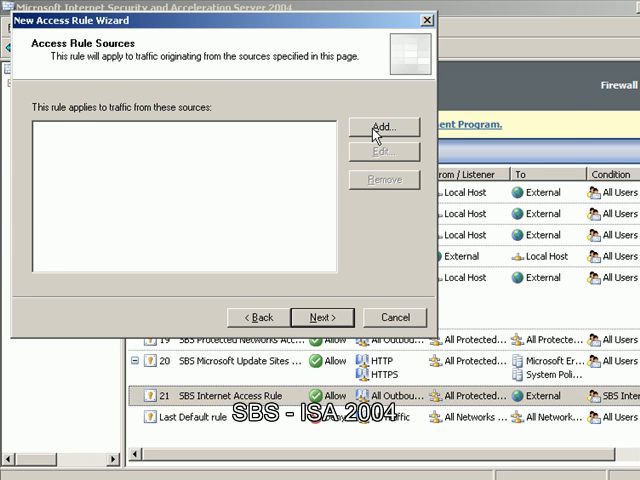
Add the Internal network as the rule's source and continue to destinations.
click(378, 130)
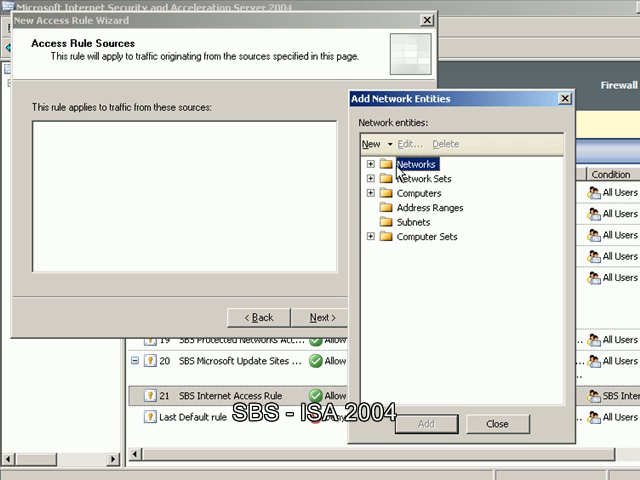
click(370, 164)
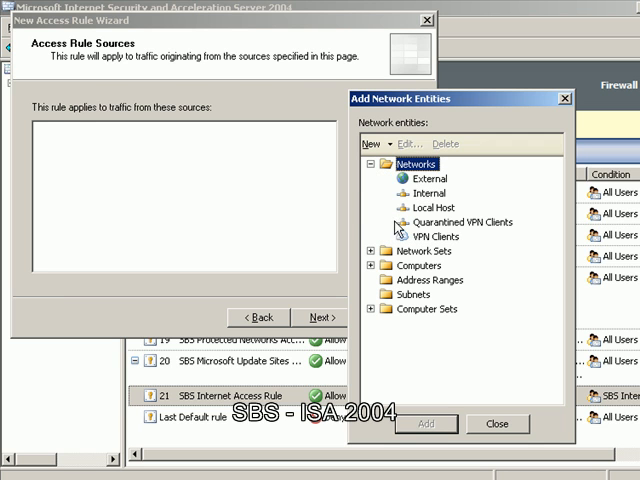
click(428, 193)
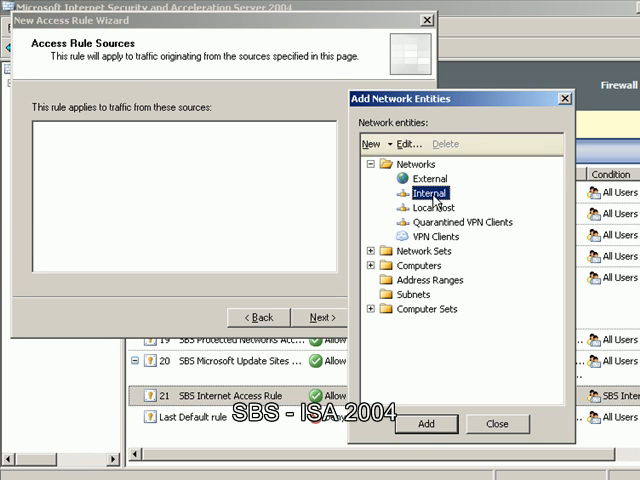
click(426, 423)
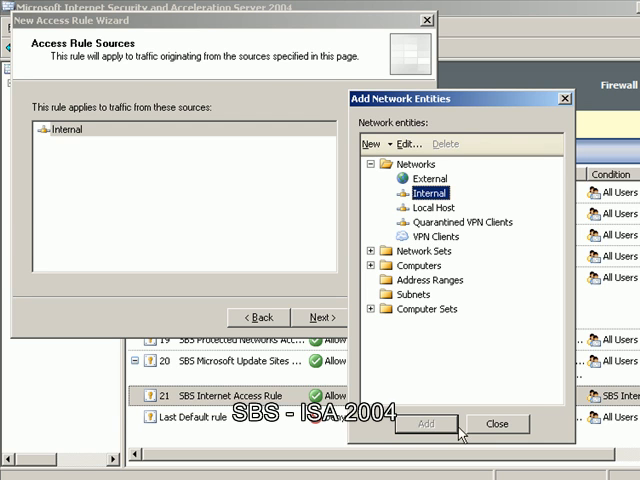
click(497, 423)
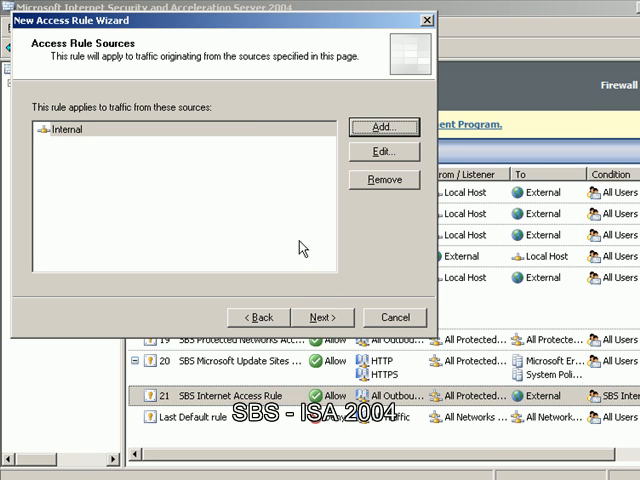
click(321, 317)
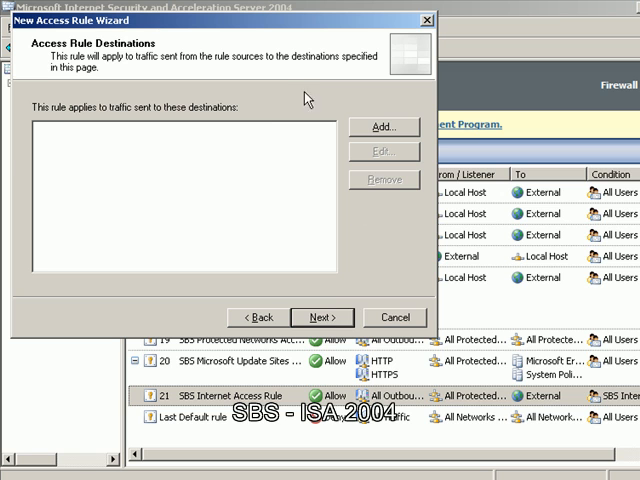
From the destination picker, start creating a new Domain Name Set named Blocked Web Sites.
click(382, 127)
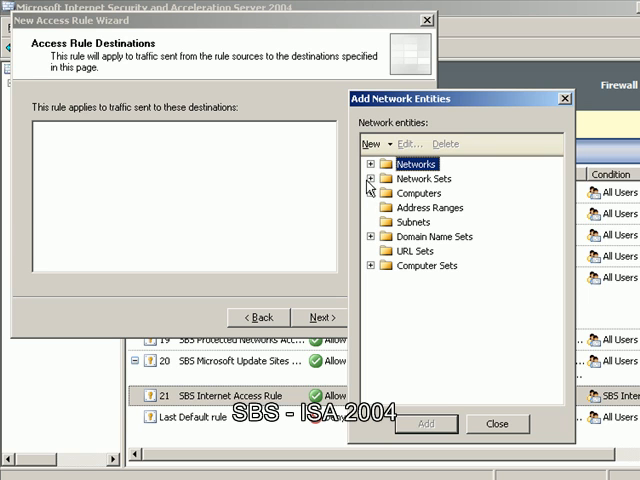
click(370, 236)
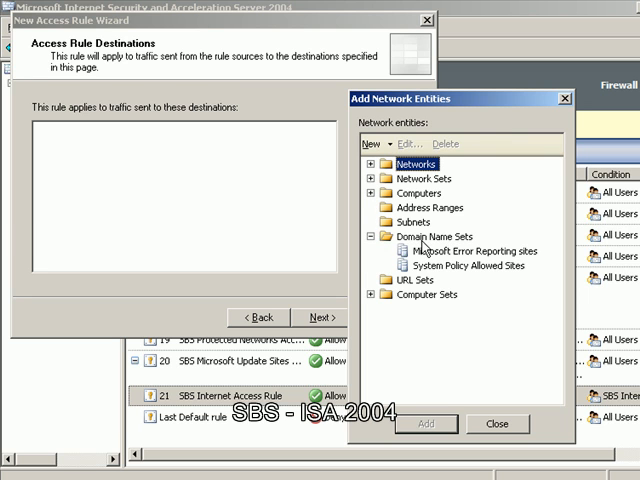
double_click(434, 236)
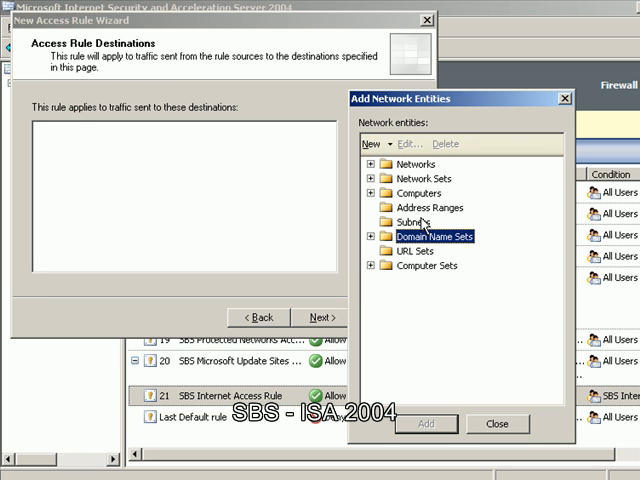
click(372, 144)
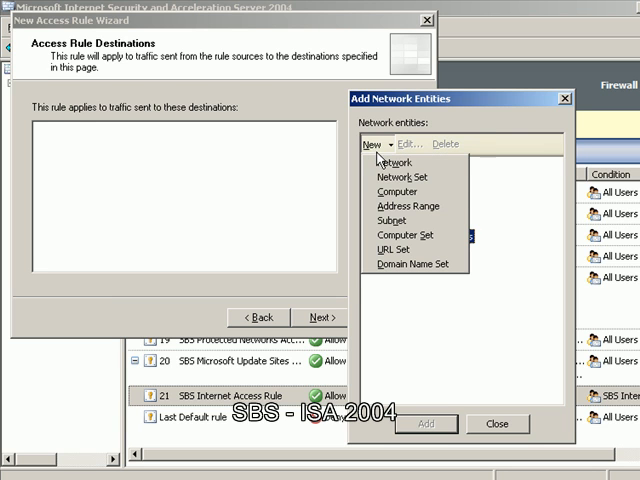
click(390, 270)
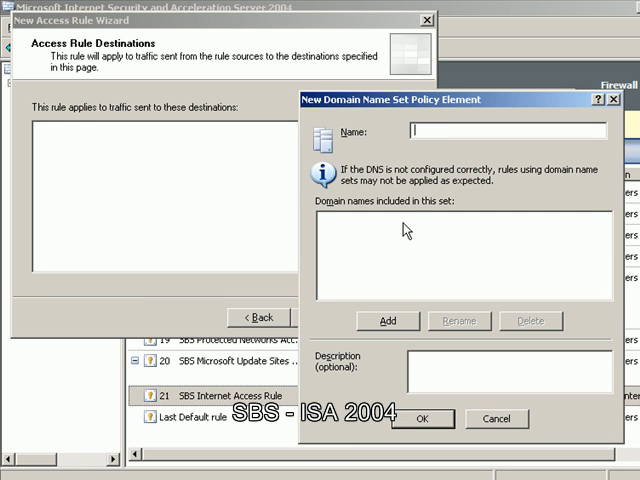
text(Blocked )
text(Web Sites)
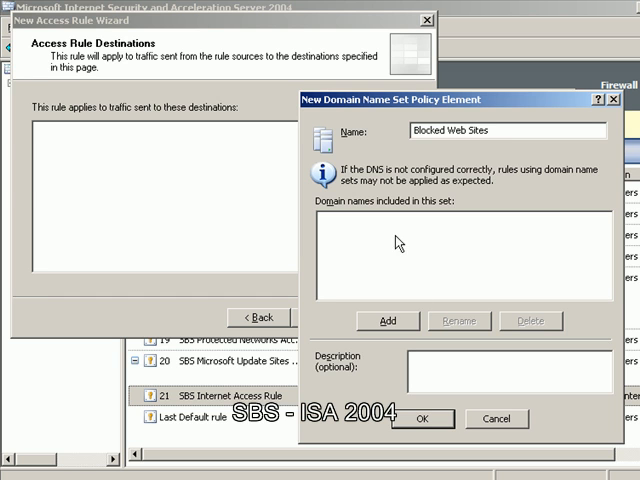
Add the domains *.facebook.com and *.myspace.com to the set.
click(388, 320)
text(*)
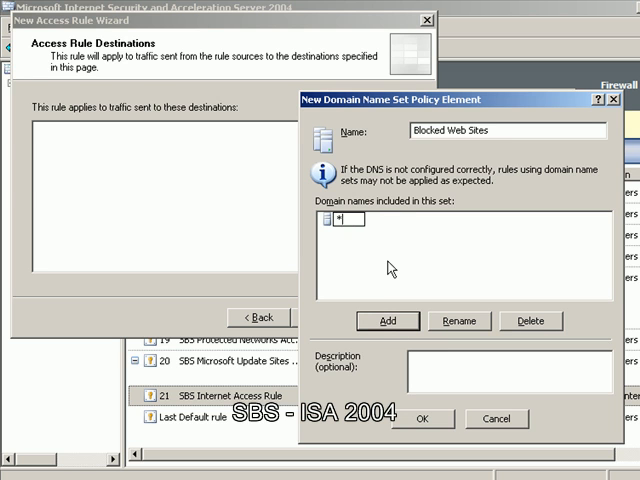
text(facebook.com)
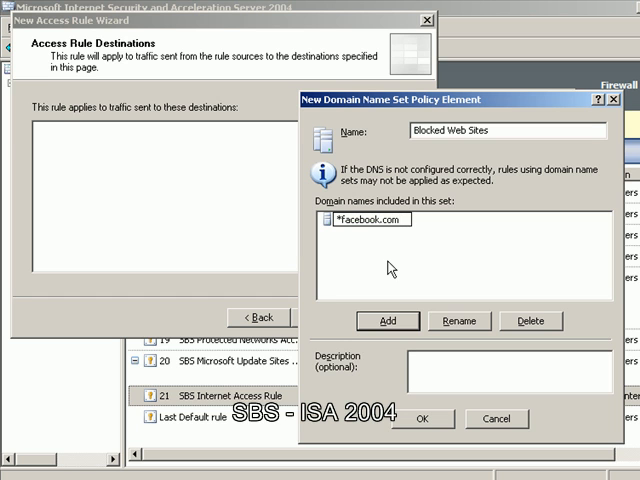
key(BackSpace)
key(BackSpace)
key(BackSpace)
key(BackSpace)
key(BackSpace)
key(BackSpace)
key(BackSpace)
key(BackSpace)
key(BackSpace)
key(BackSpace)
text(facebook.com)
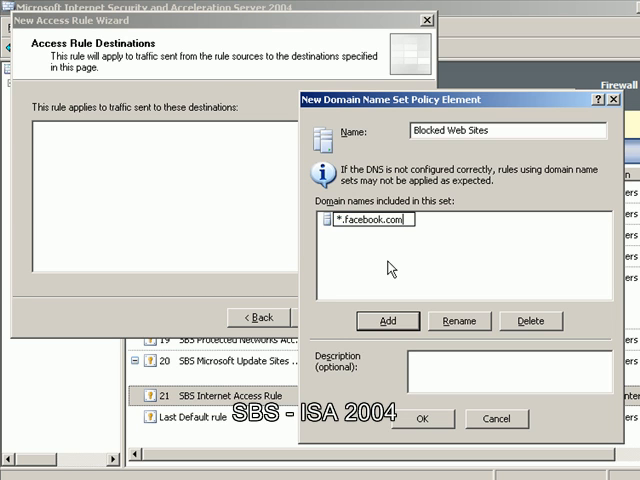
key(Return)
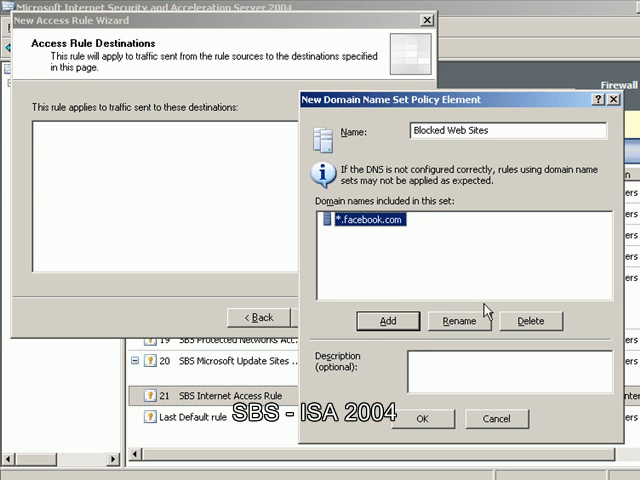
click(388, 321)
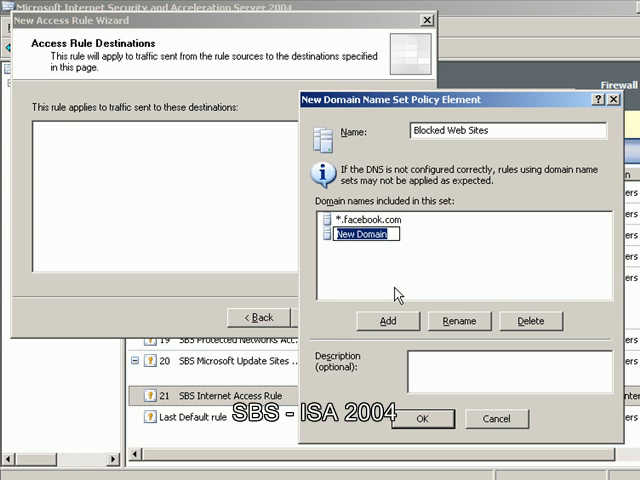
text(*)
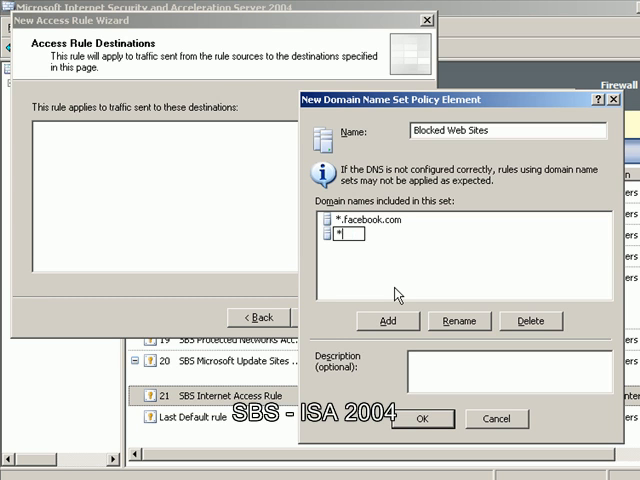
text(.myspace.c)
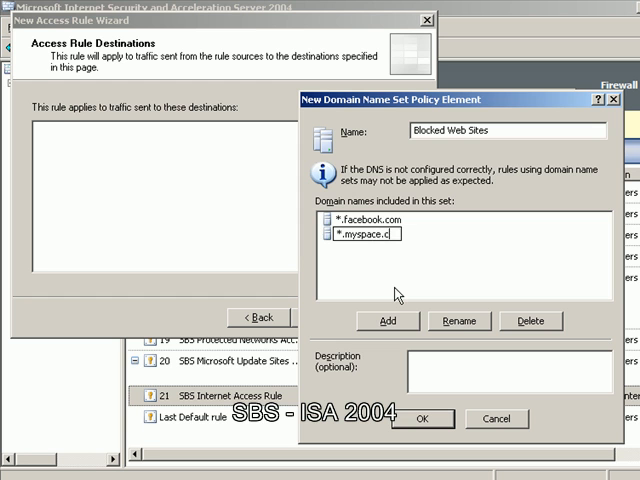
text(om)
key(Return)
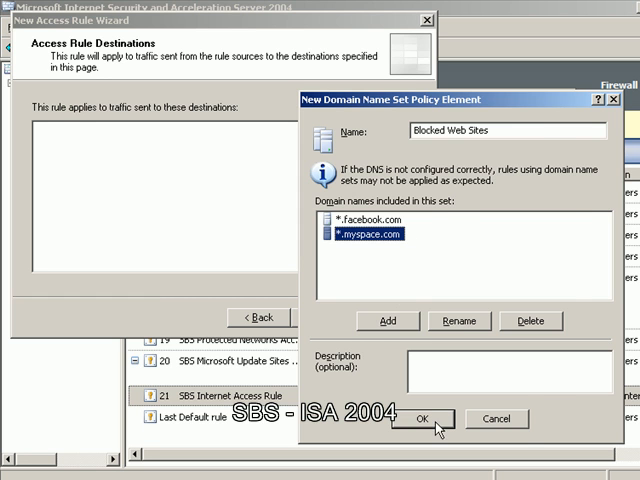
Save the Blocked Web Sites set and add it as the rule's destination.
click(423, 419)
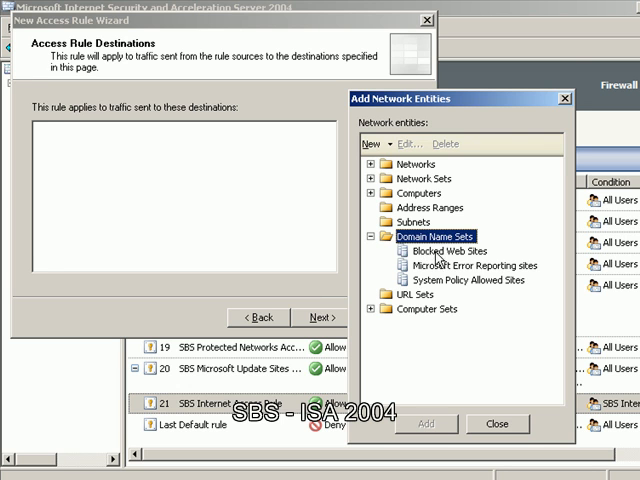
click(440, 251)
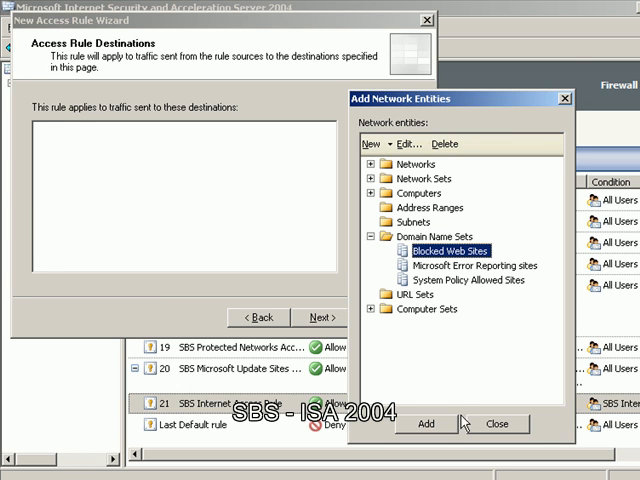
click(428, 424)
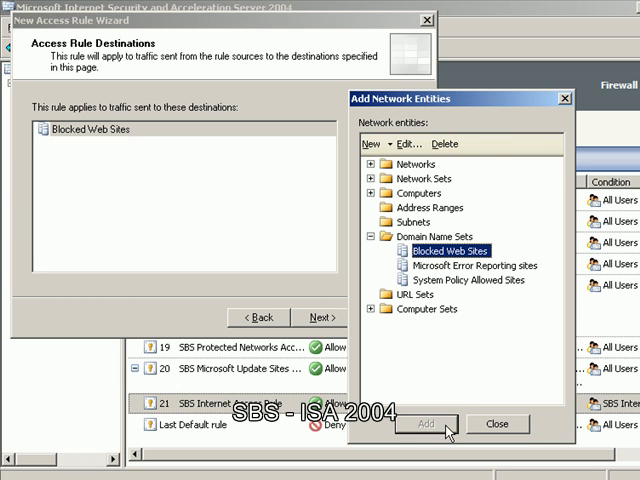
click(497, 424)
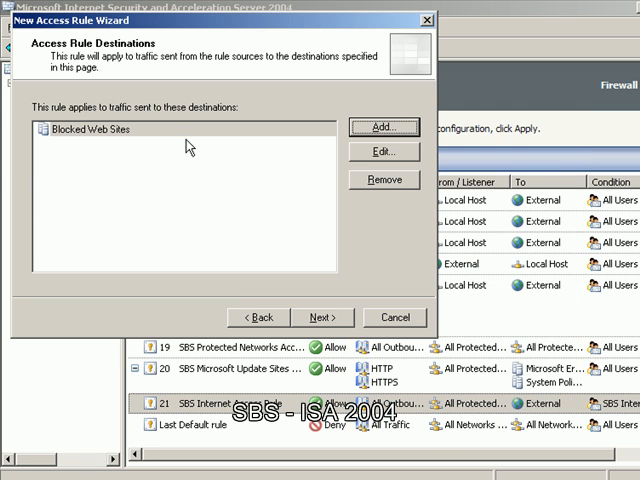
Keep All Users and finish creating the SA - Restricted Web Sites deny rule.
click(322, 317)
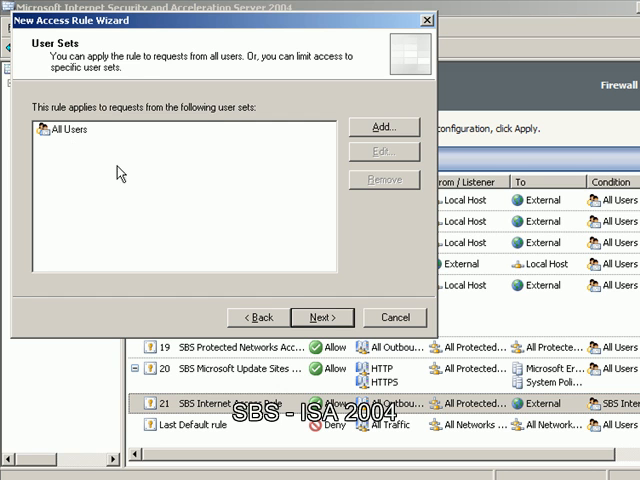
click(321, 317)
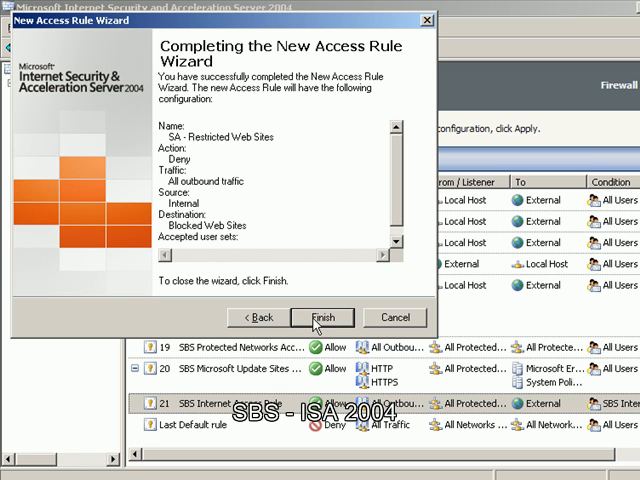
click(321, 317)
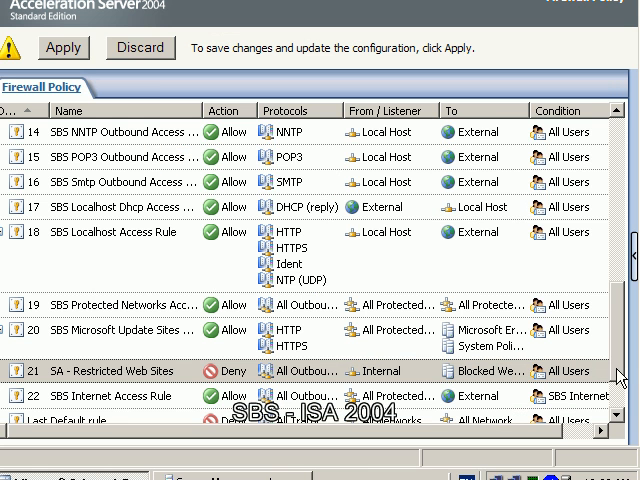
Select the new SA - Restricted Web Sites rule, move it down one position and check its properties.
click(616, 415)
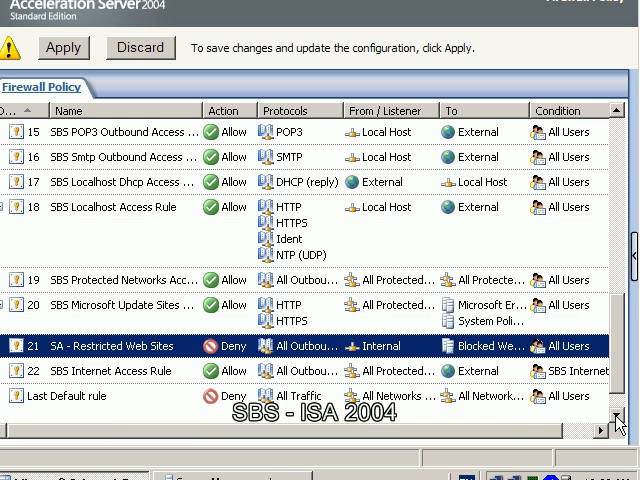
click(462, 320)
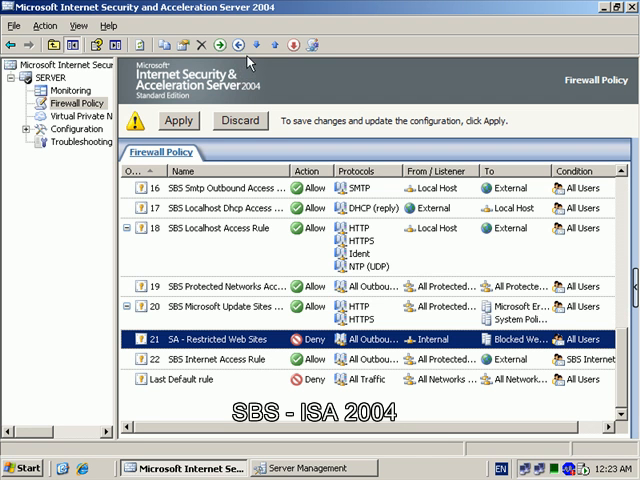
click(260, 47)
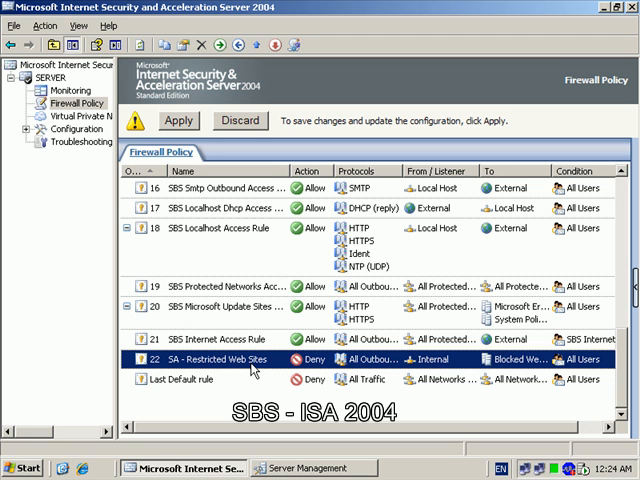
double_click(254, 362)
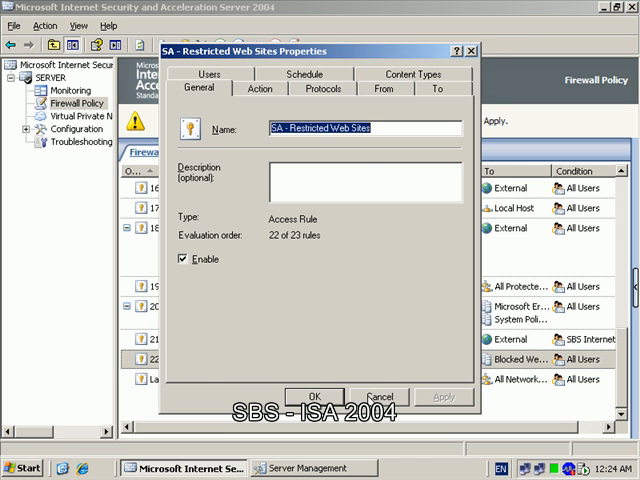
click(379, 396)
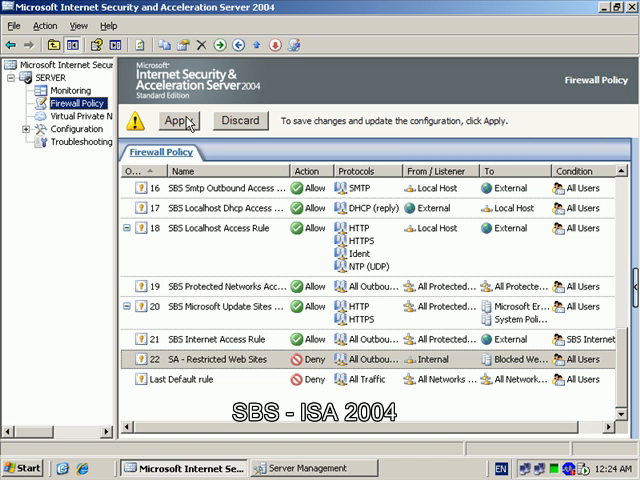
Apply the pending firewall policy changes and confirm.
click(181, 122)
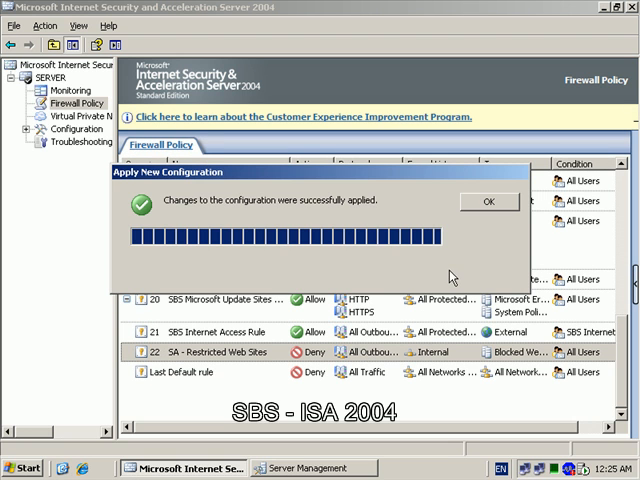
click(489, 202)
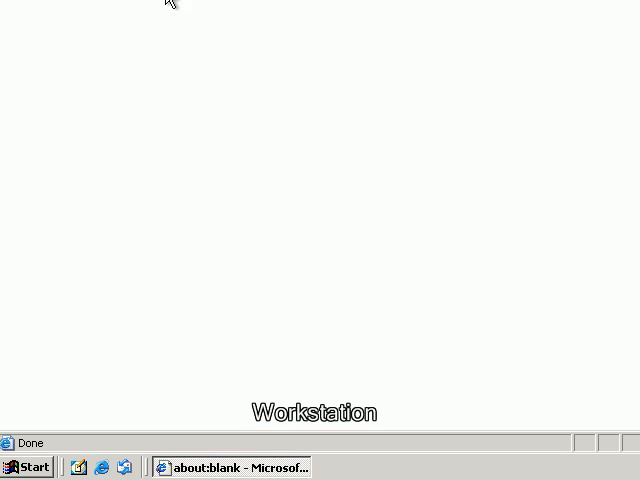
text(www.face)
key(BackSpace)
key(BackSpace)
key(BackSpace)
key(BackSpace)
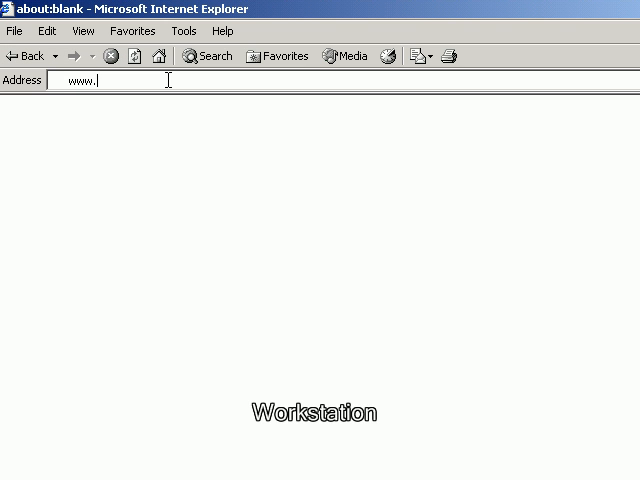
text(myspace.com)
key(Return)
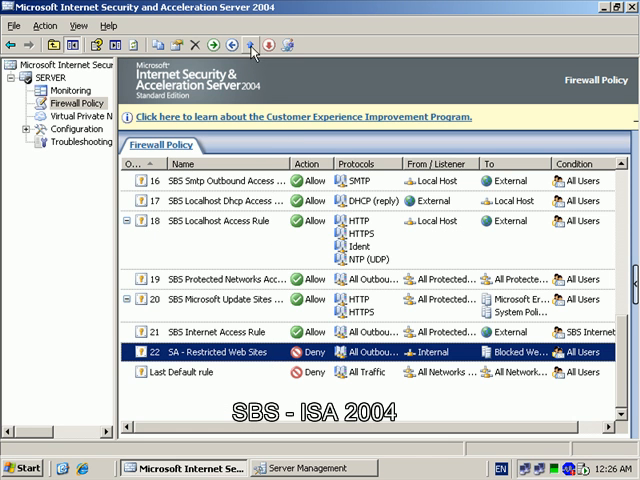
Move the deny rule up to order 21 above SBS Internet Access Rule and apply the policy.
click(251, 45)
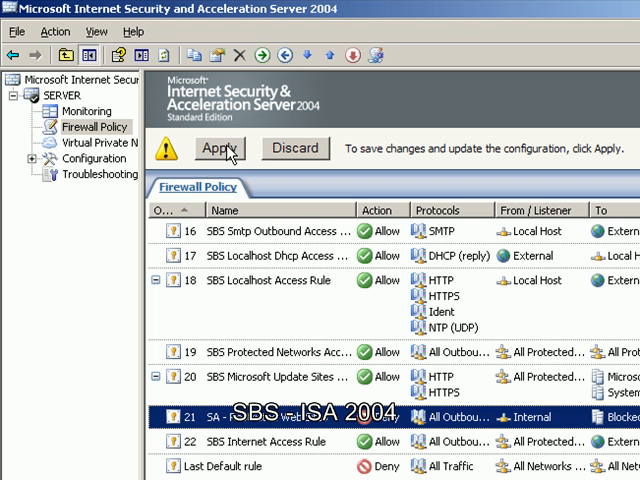
click(228, 152)
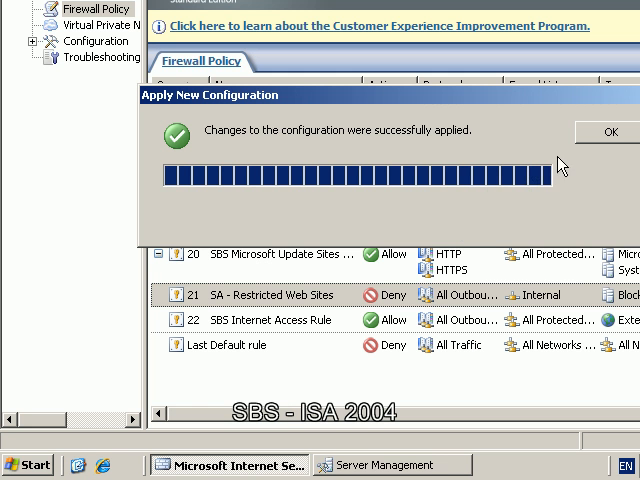
click(603, 136)
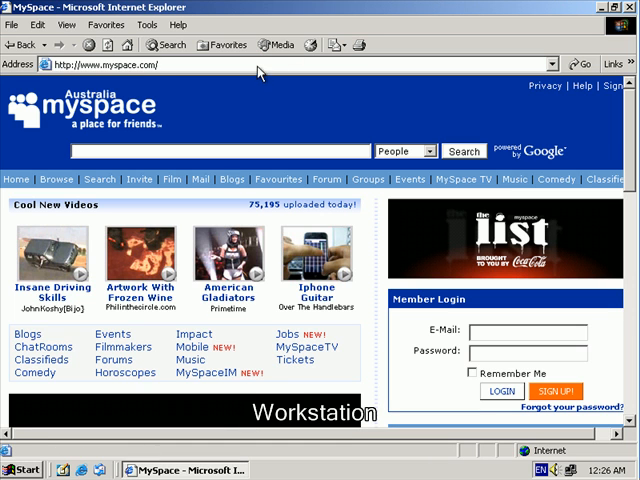
click(256, 65)
text(www.fa)
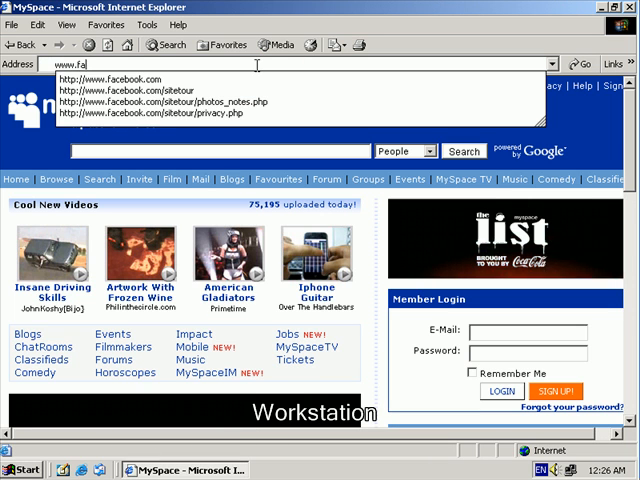
text(cebook.com)
key(Return)
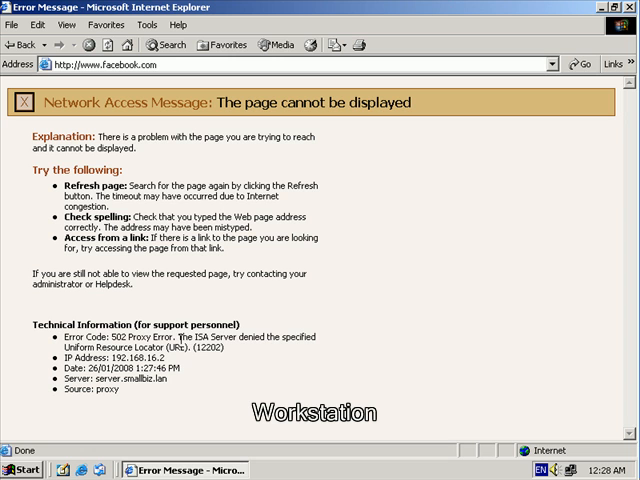
drag(318, 337, 230, 375)
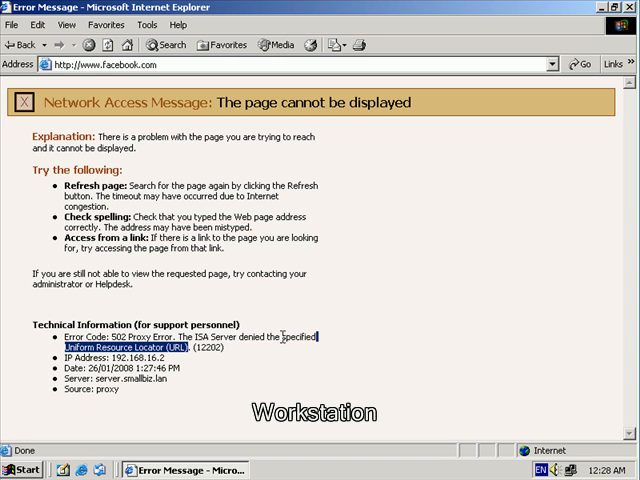
click(320, 345)
drag(317, 337, 178, 340)
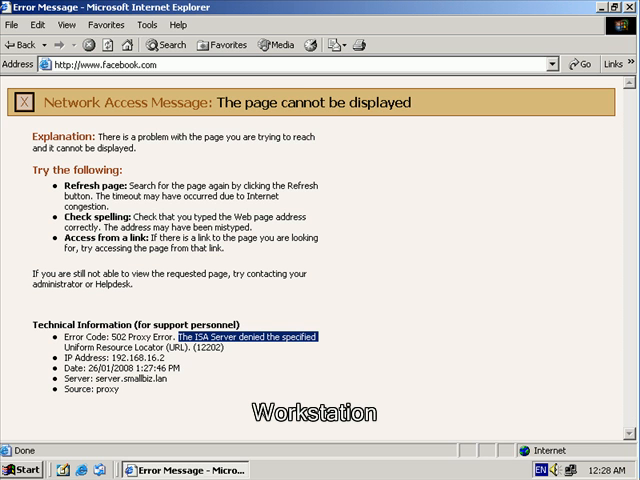
click(256, 64)
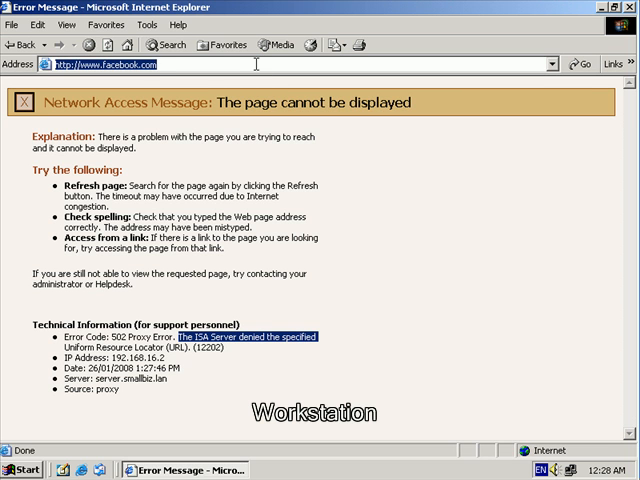
text(ww)
text(w)
text(.ciaops.com)
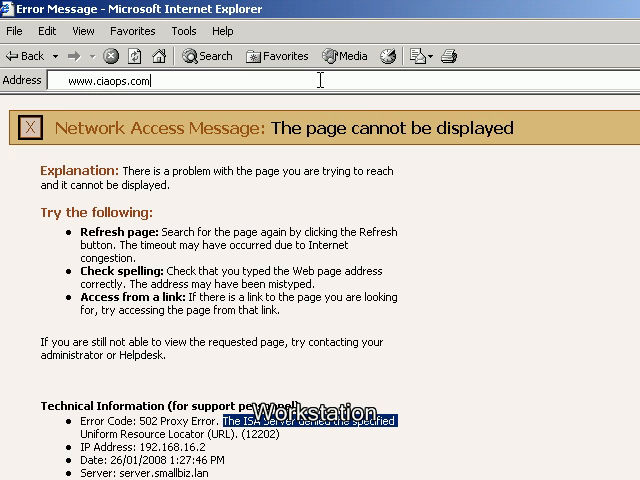
key(Return)
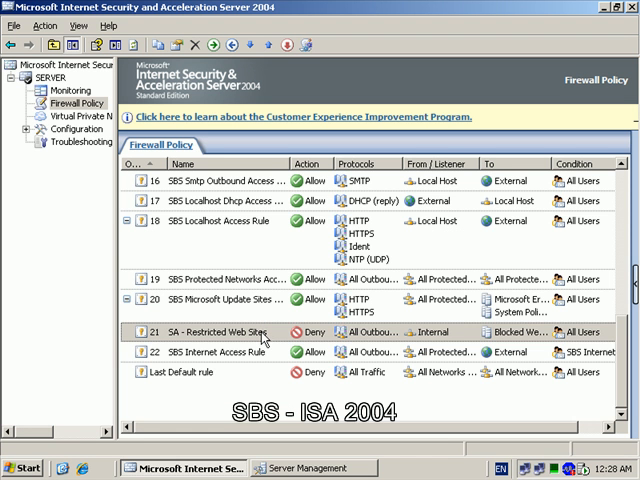
click(263, 338)
double_click(263, 338)
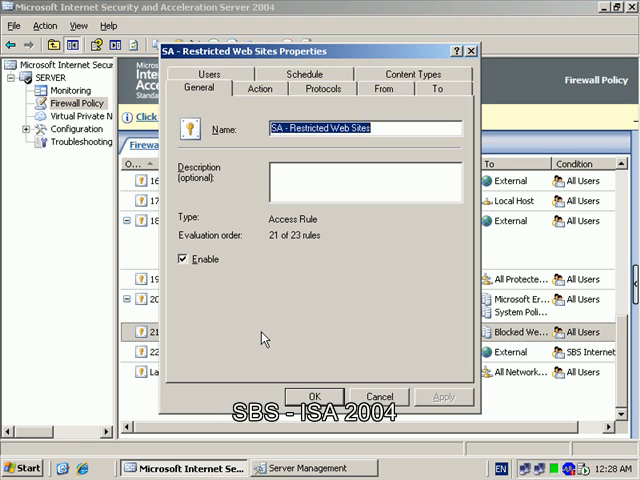
click(260, 89)
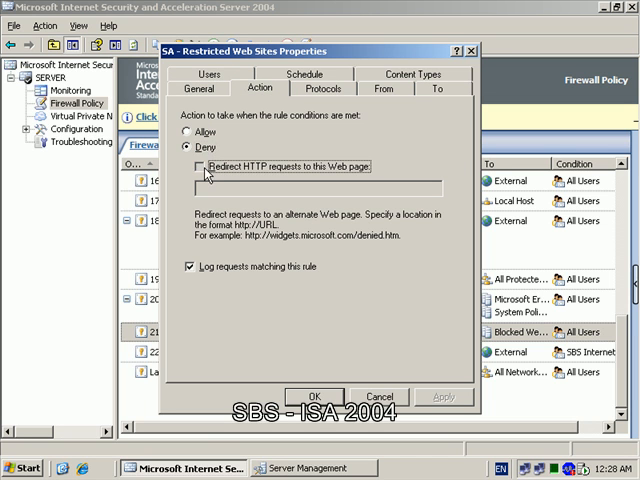
click(200, 167)
click(221, 189)
text(http:)
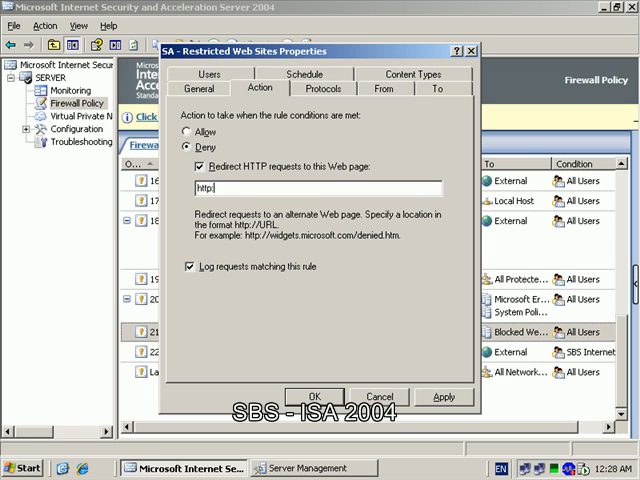
text(//www.sat)
text(urnalliance.com.au)
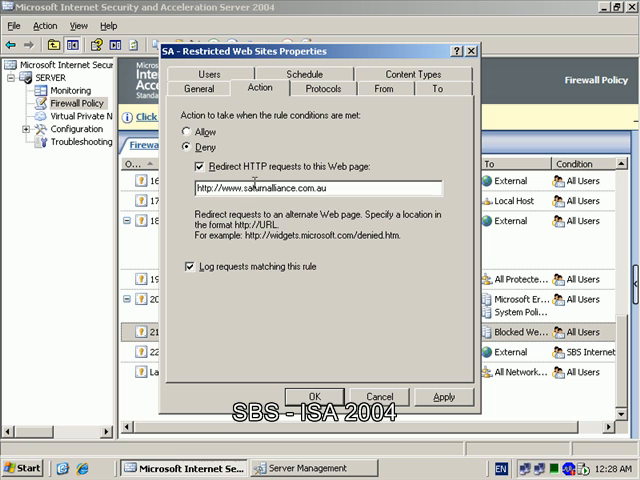
click(318, 397)
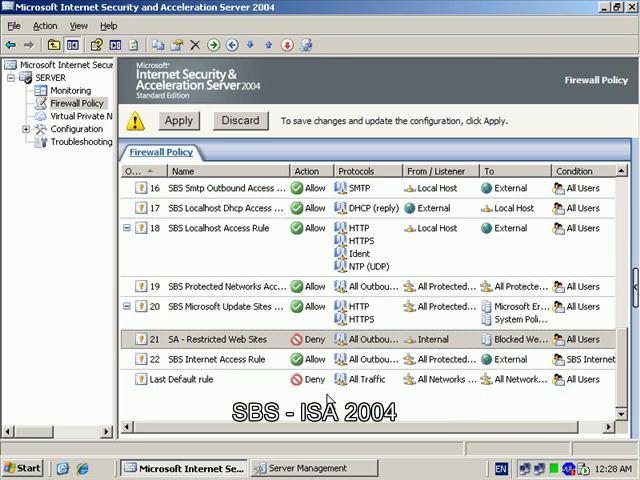
Apply the updated firewall policy and acknowledge the confirmation.
click(179, 122)
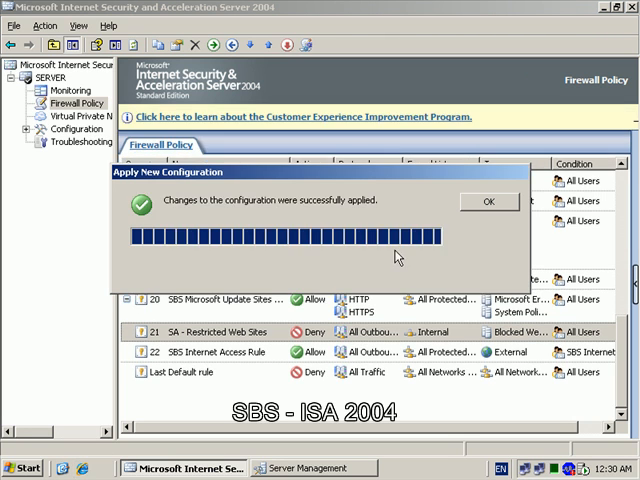
click(477, 203)
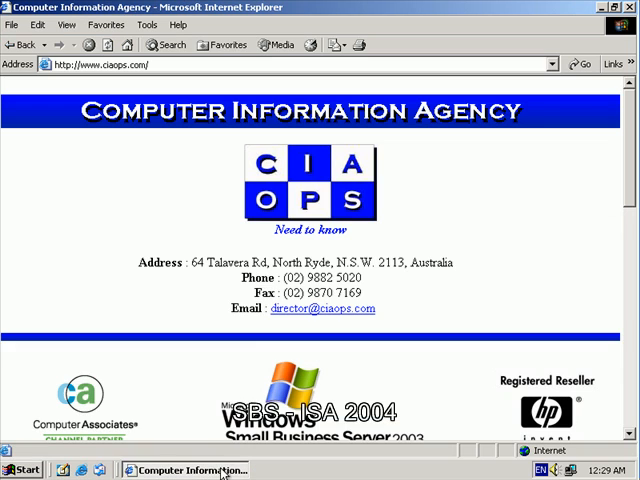
click(248, 64)
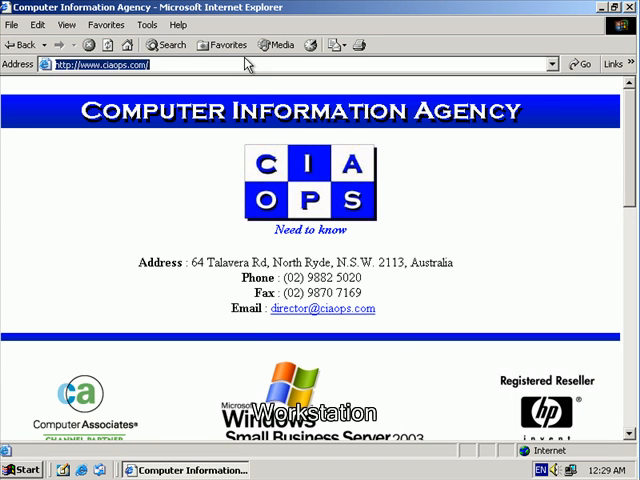
text(www.fa)
text(ce)
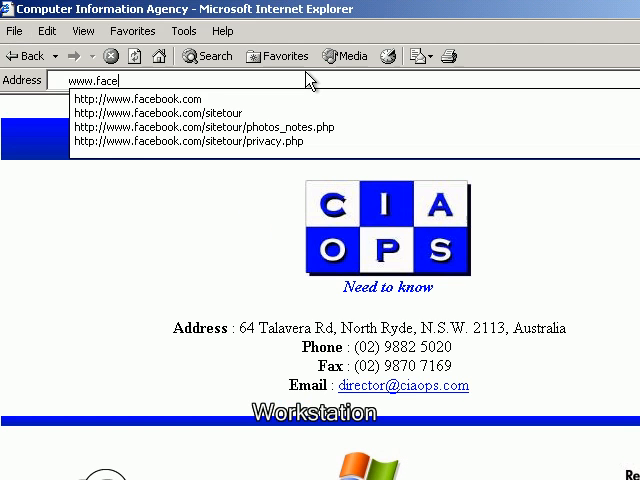
text(book.com)
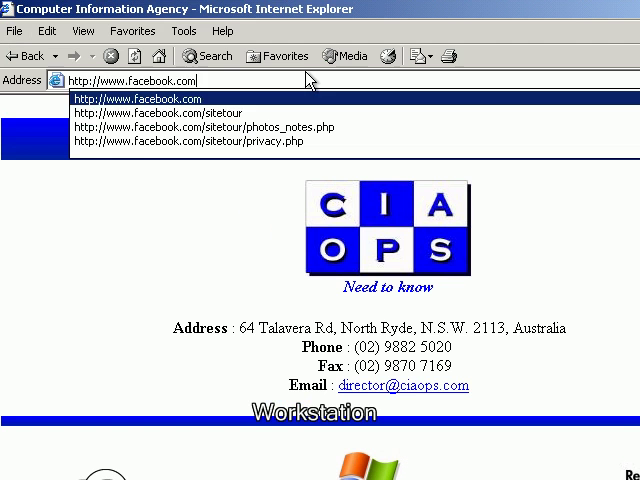
key(Down)
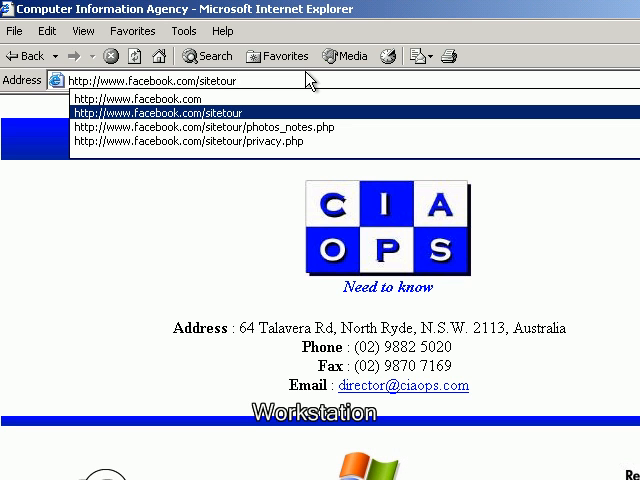